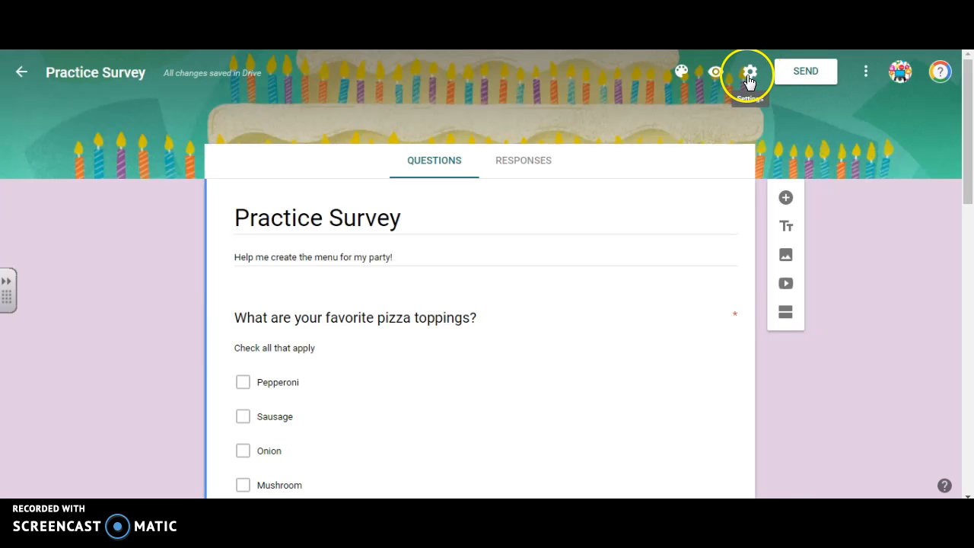
Turn off the link to submit another response in the form's presentation settings
click(750, 74)
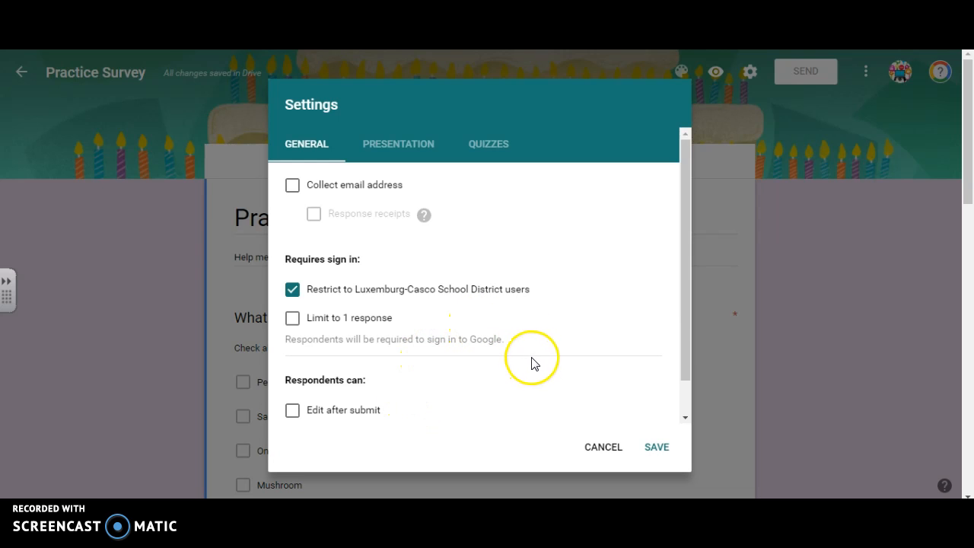
click(389, 147)
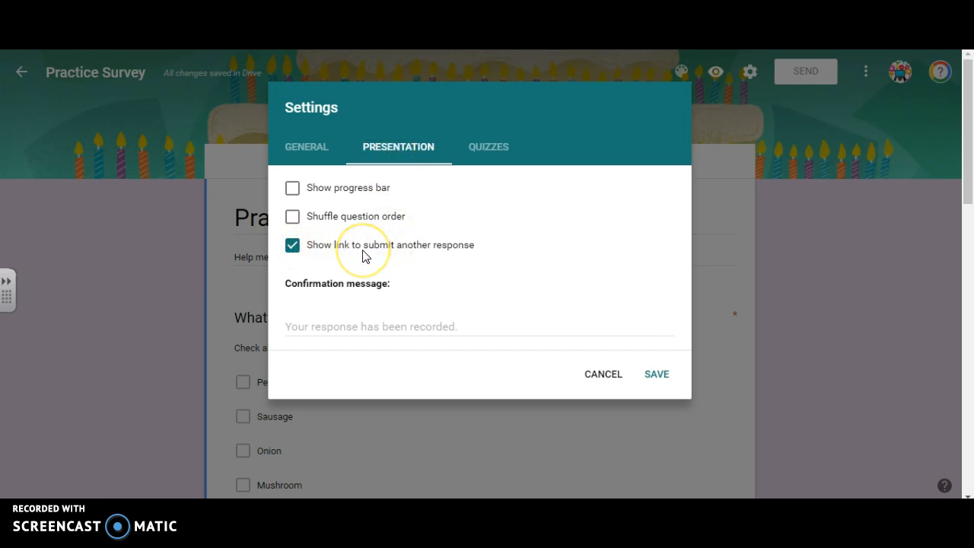
click(292, 245)
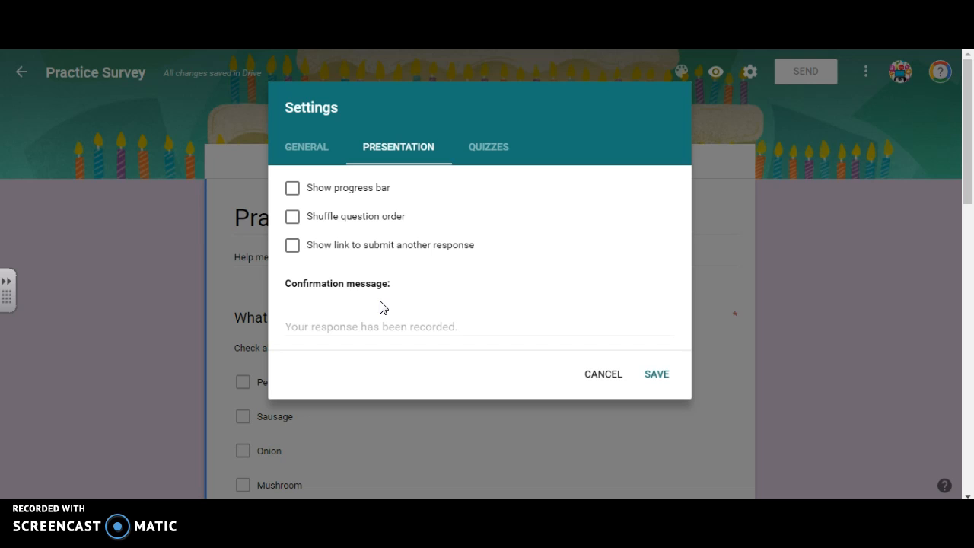
Set the confirmation message to "Thank you for you time and responses. It will help me create a menu." and save the settings
click(383, 326)
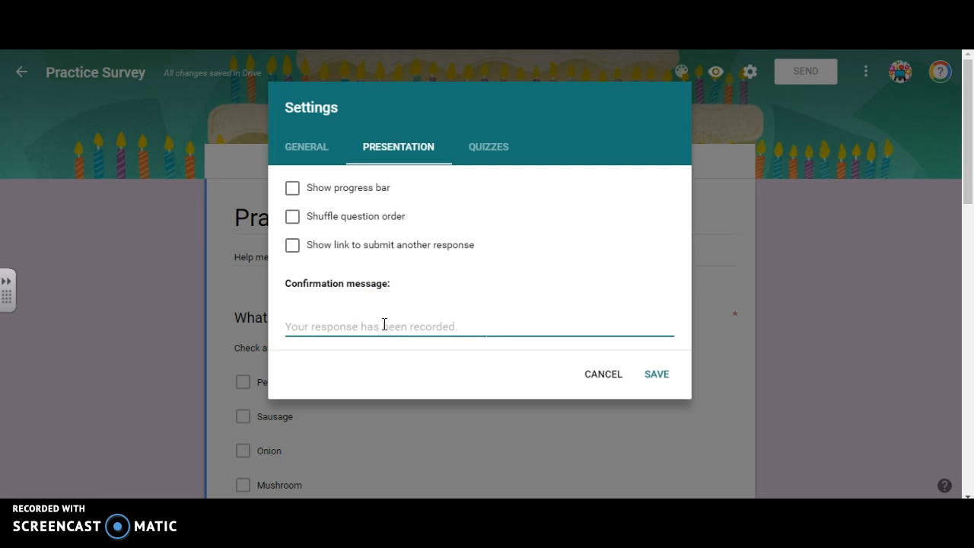
text(Th)
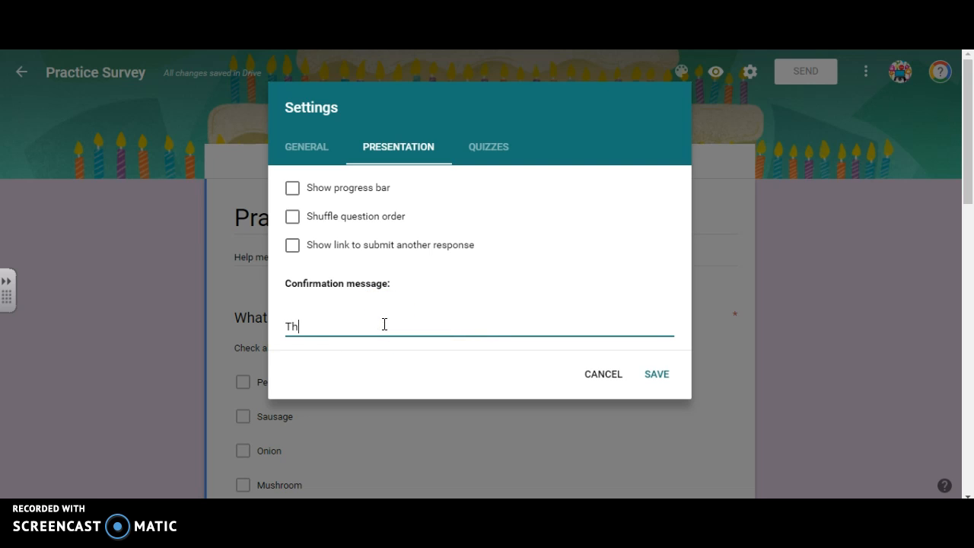
text(ank you for you time and res)
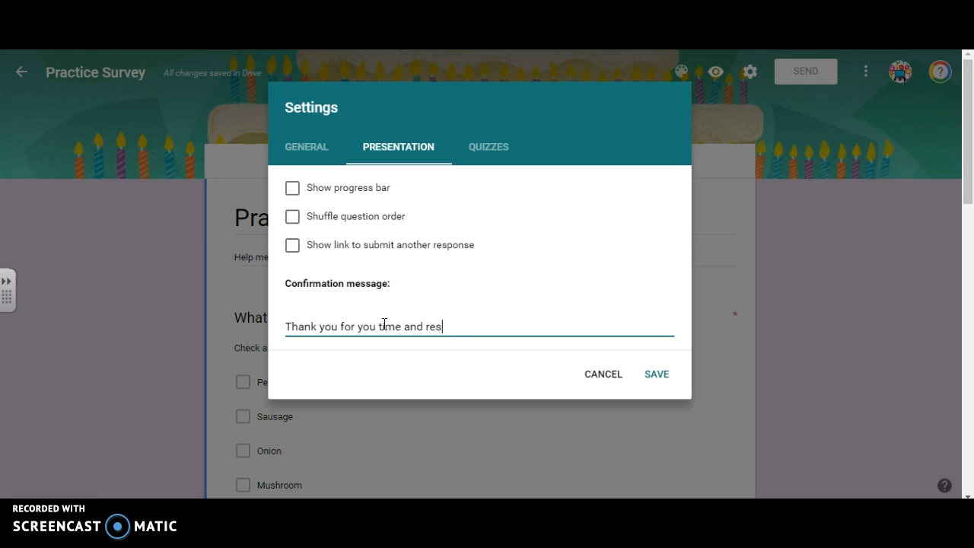
text(ponses. It)
text( will h)
text(eop)
key(BackSpace)
key(BackSpace)
key(BackSpace)
text(lp me)
text( am)
key(BackSpace)
key(BackSpace)
text(cr)
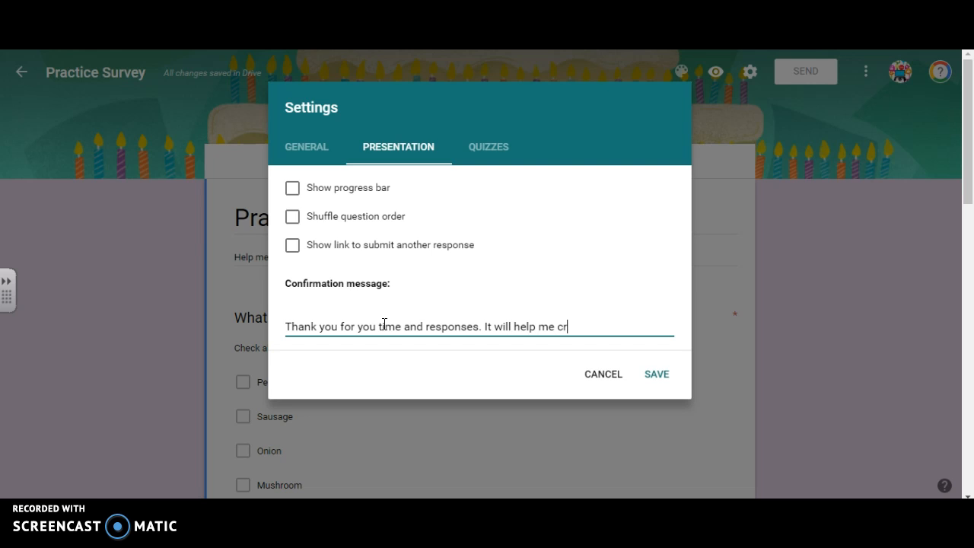
text(eate a menu.)
click(401, 327)
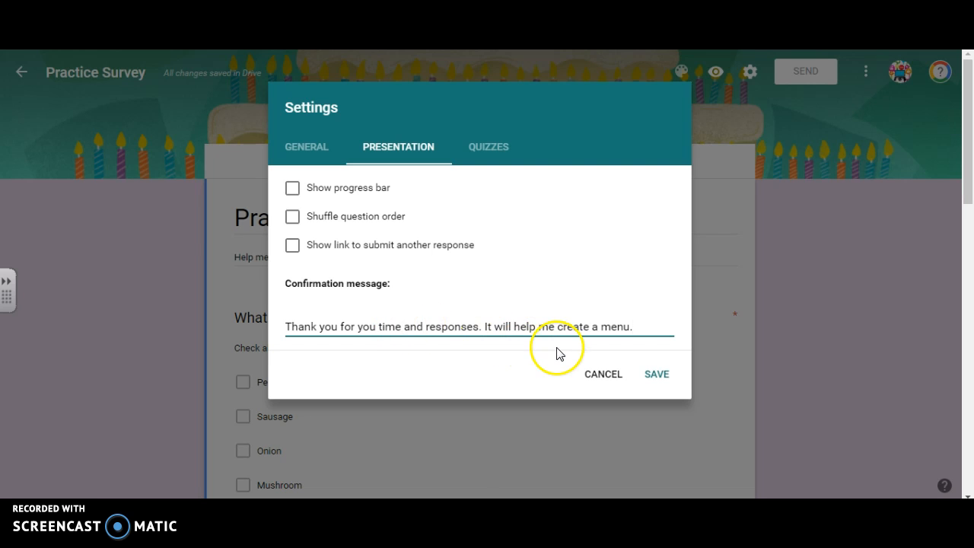
click(659, 377)
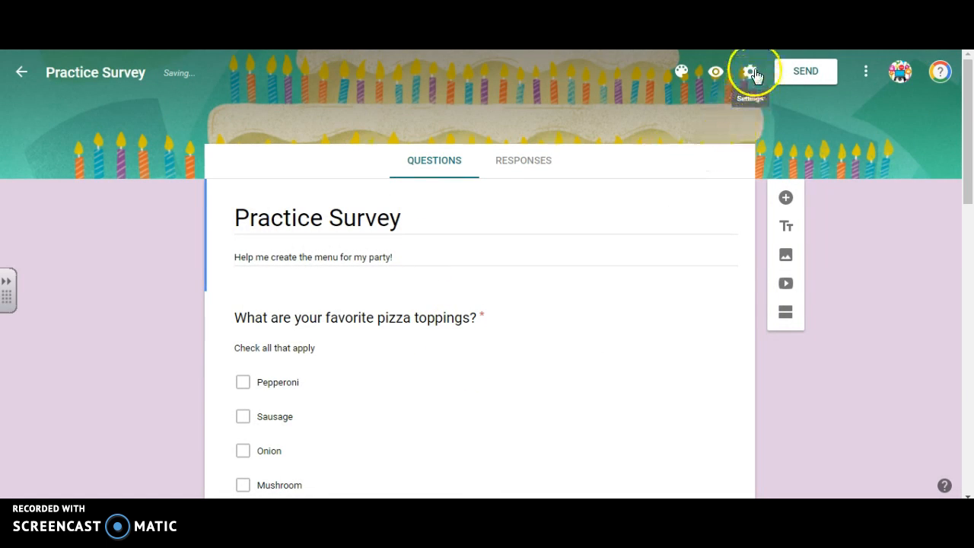
Review the form's quiz settings and close them without making changes
click(752, 73)
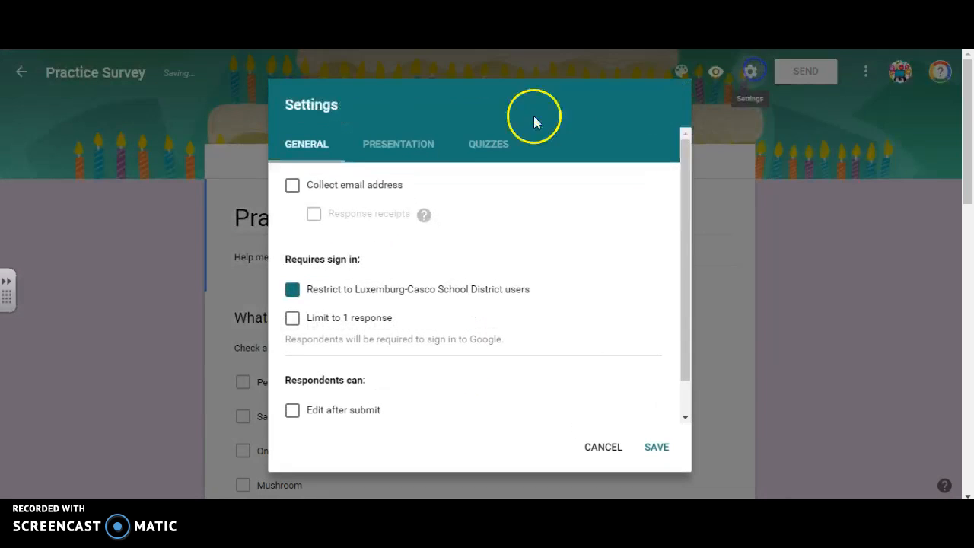
click(491, 145)
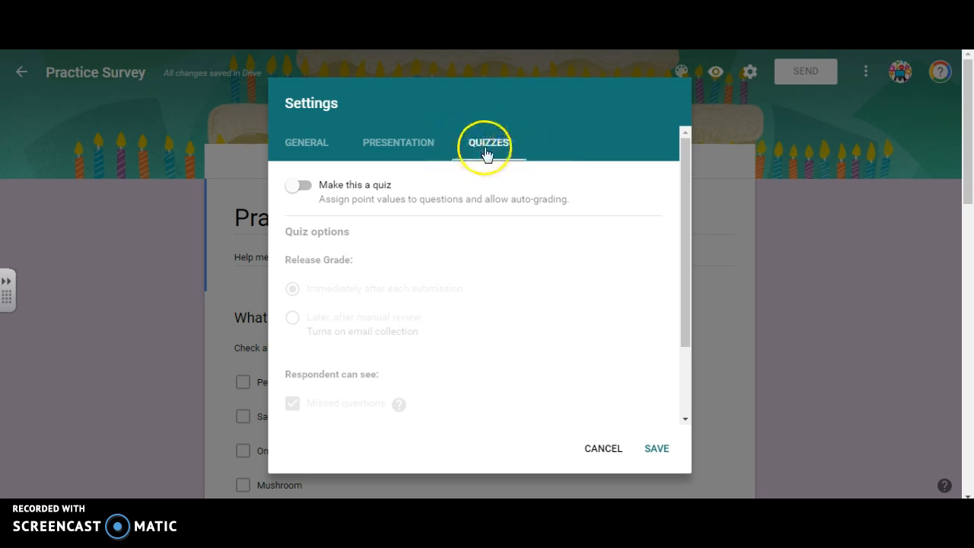
click(605, 449)
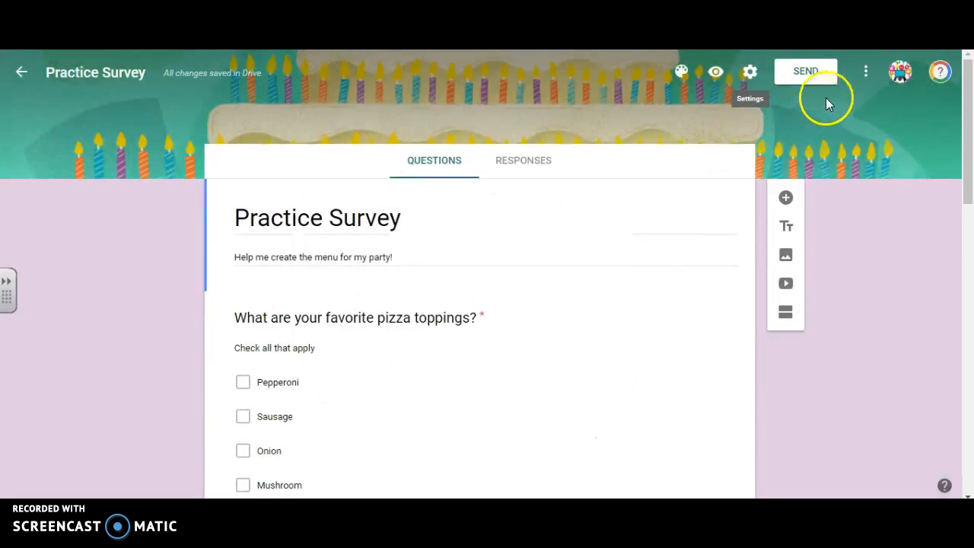
Open the form's sending options, review the link and HTML embed methods, and return to sending by email
click(806, 72)
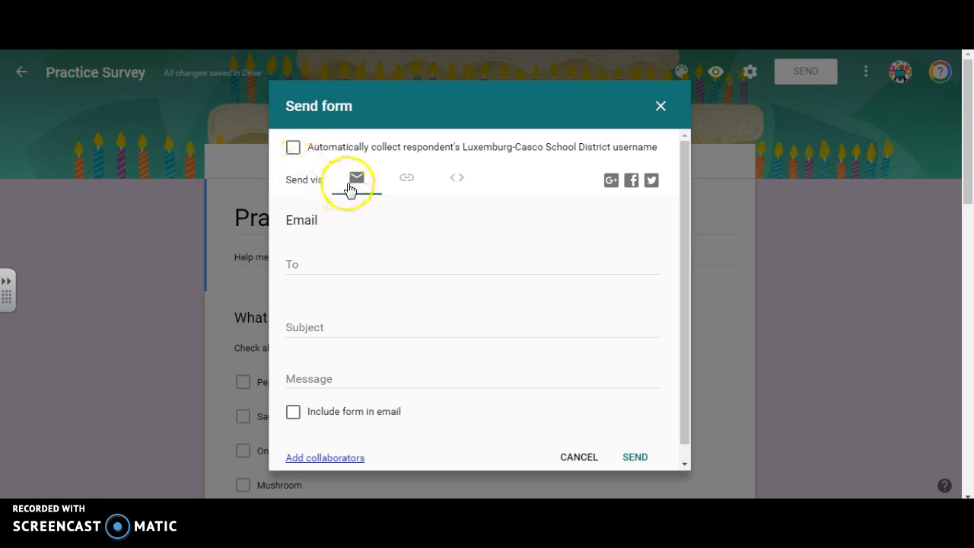
click(408, 181)
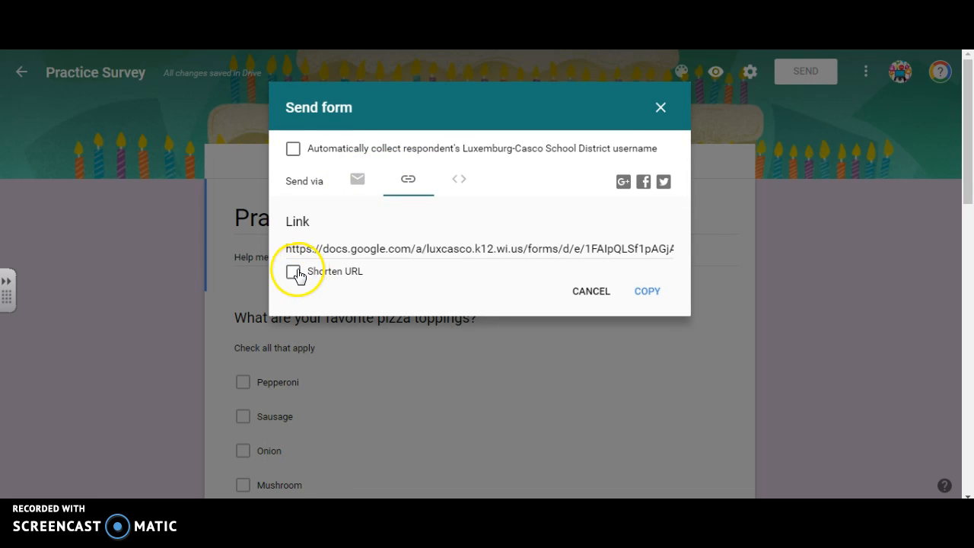
click(457, 181)
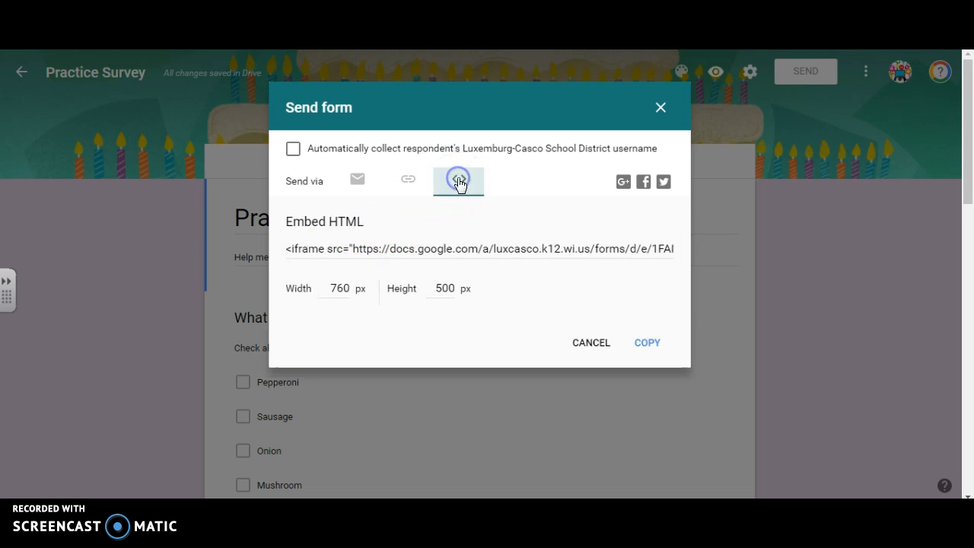
click(357, 181)
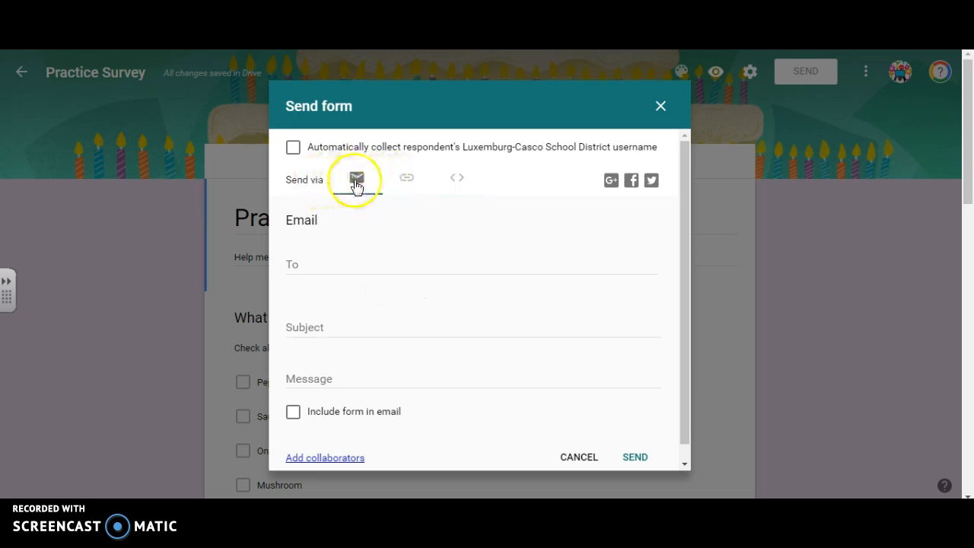
Address the form email to the suggested contact's school email and set the subject to "Birthday Party Survey"
click(312, 263)
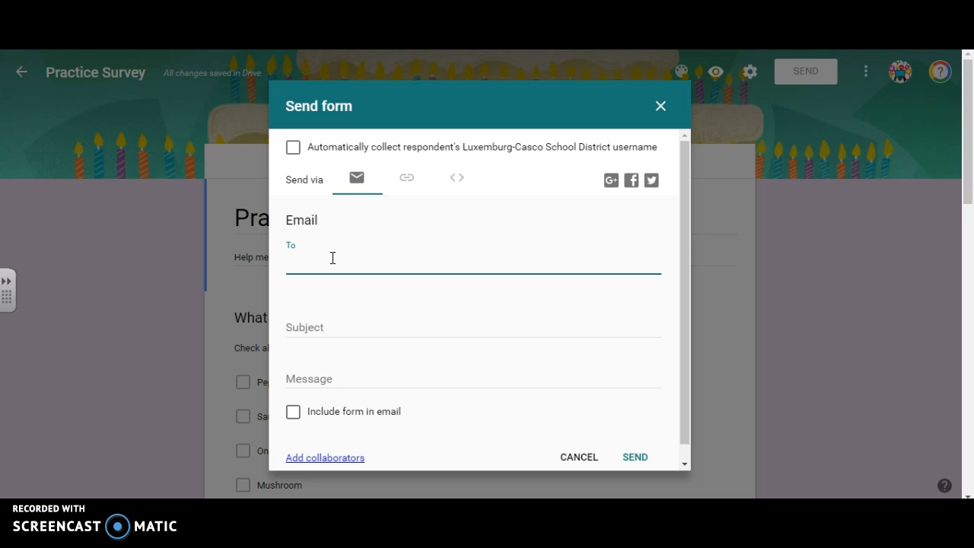
text(Denice)
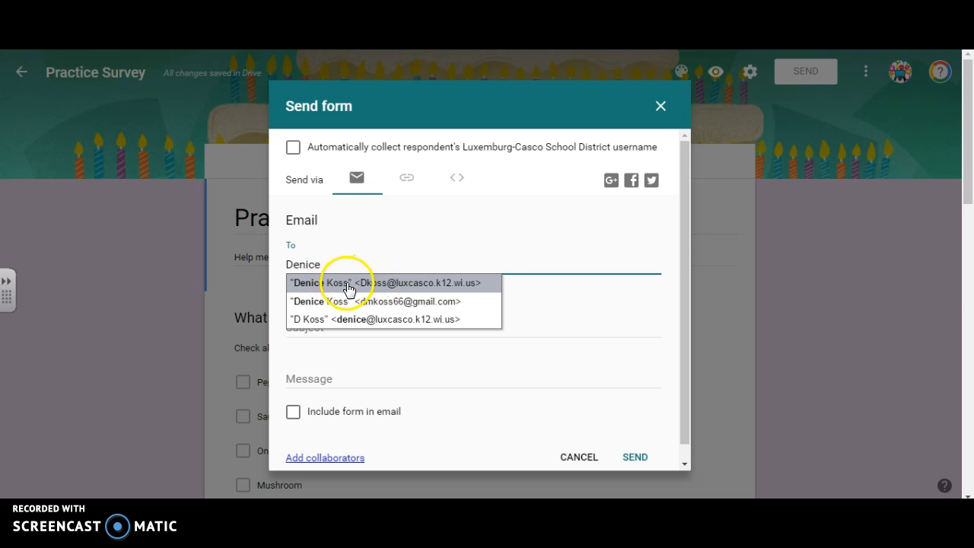
click(348, 287)
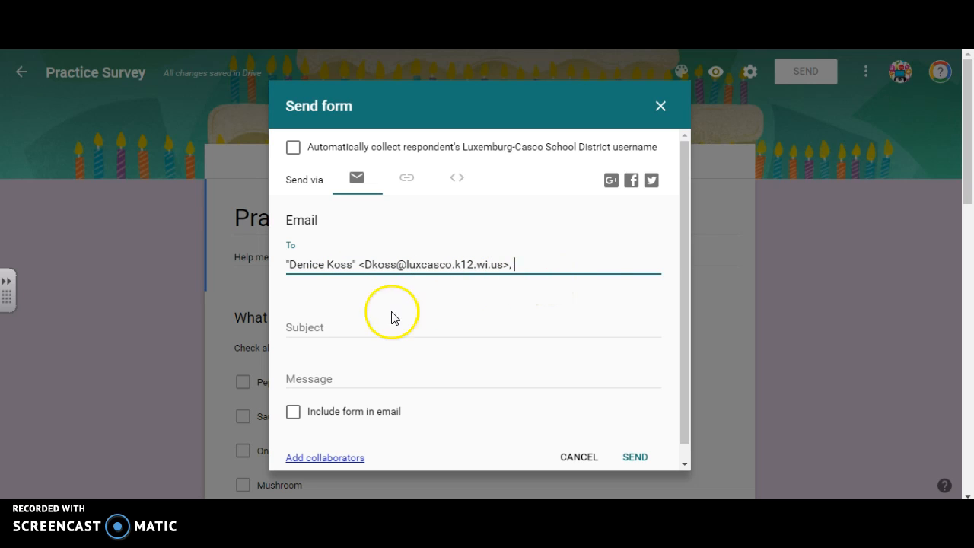
click(309, 327)
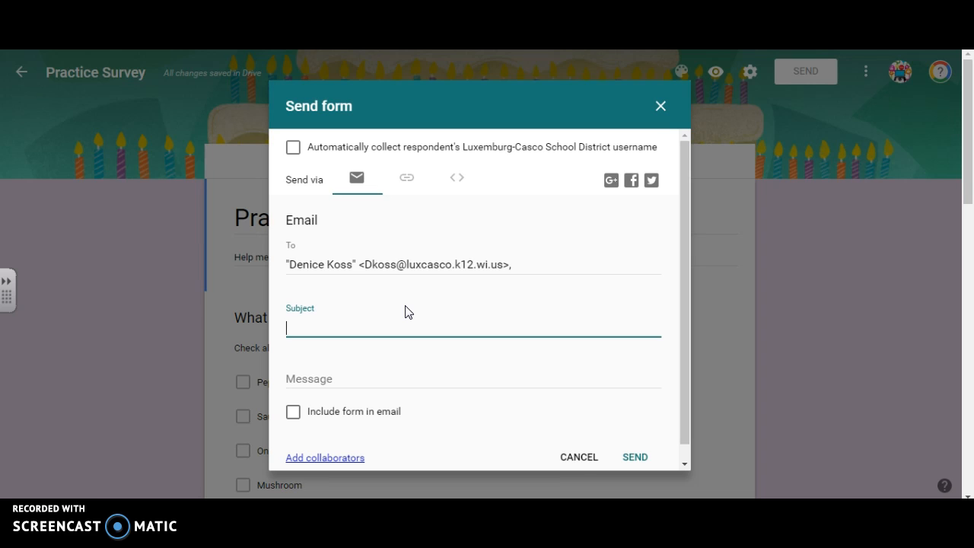
text(Birthday Party Survey)
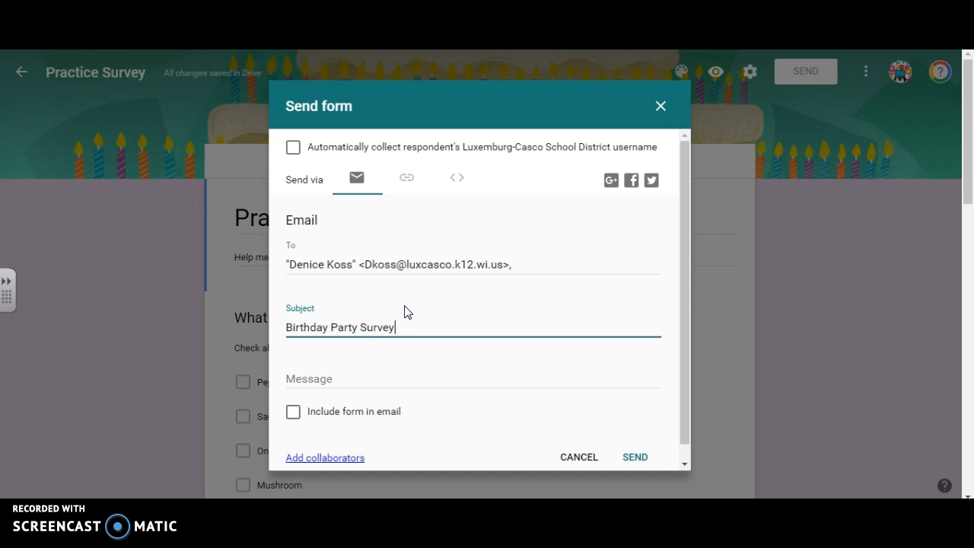
Leave the message blank and include the form in the email
click(294, 378)
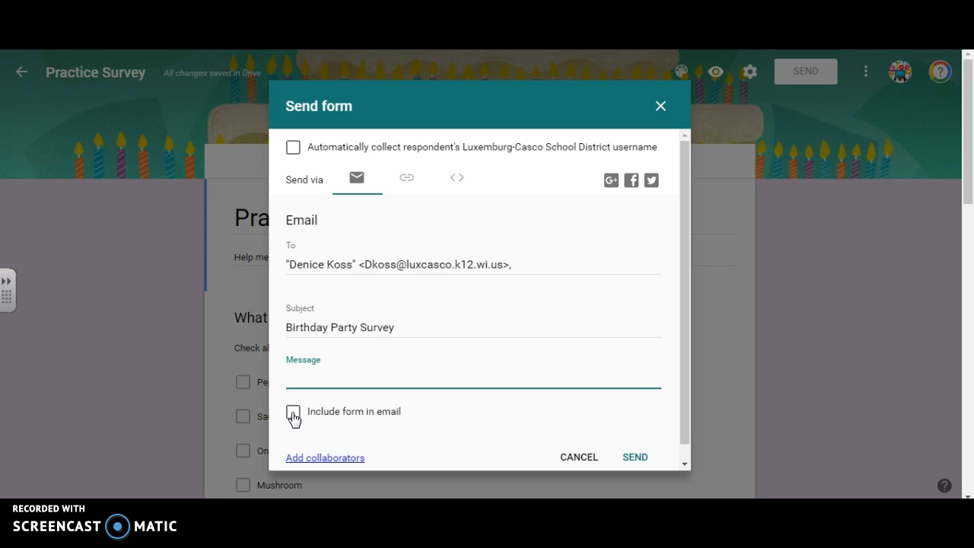
click(293, 414)
click(384, 413)
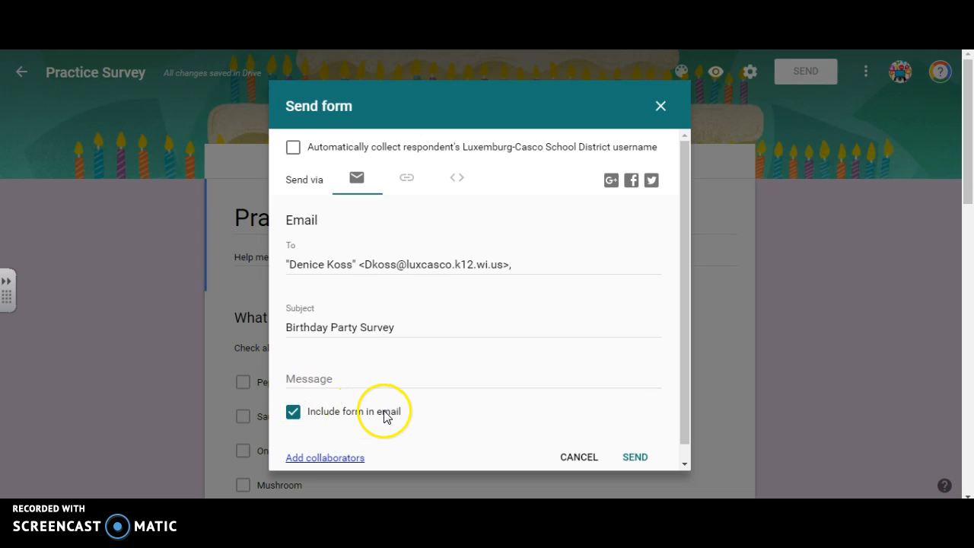